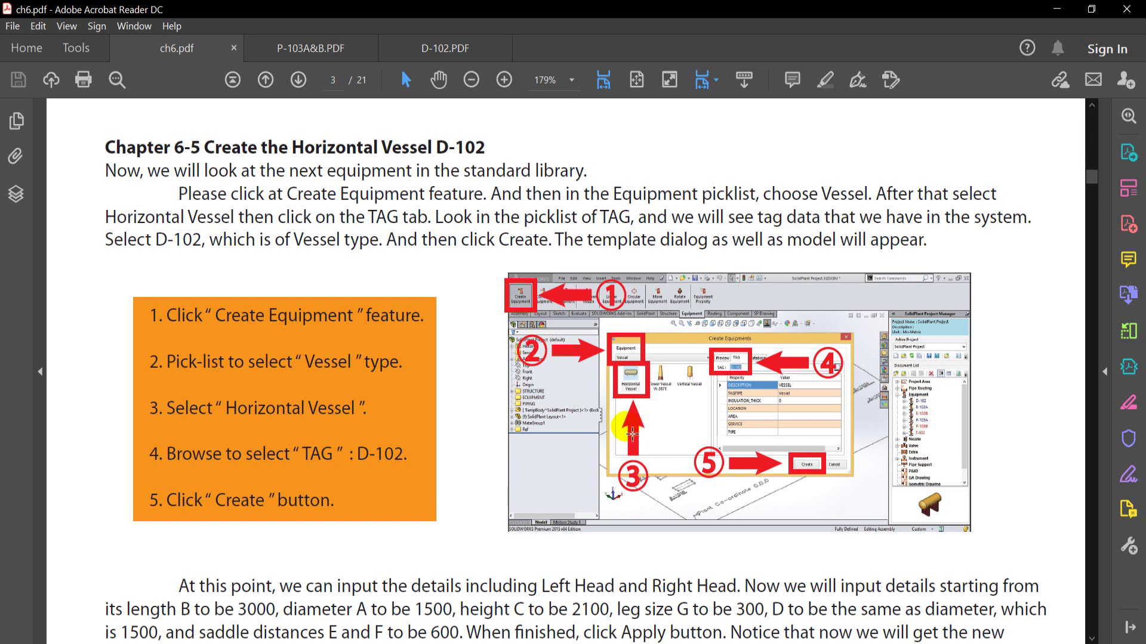
Scroll ch6.pdf to the Horizontal Vessel D-102 steps listing length B 3000 and diameter A 1500.
scroll(633, 434, "down", 5)
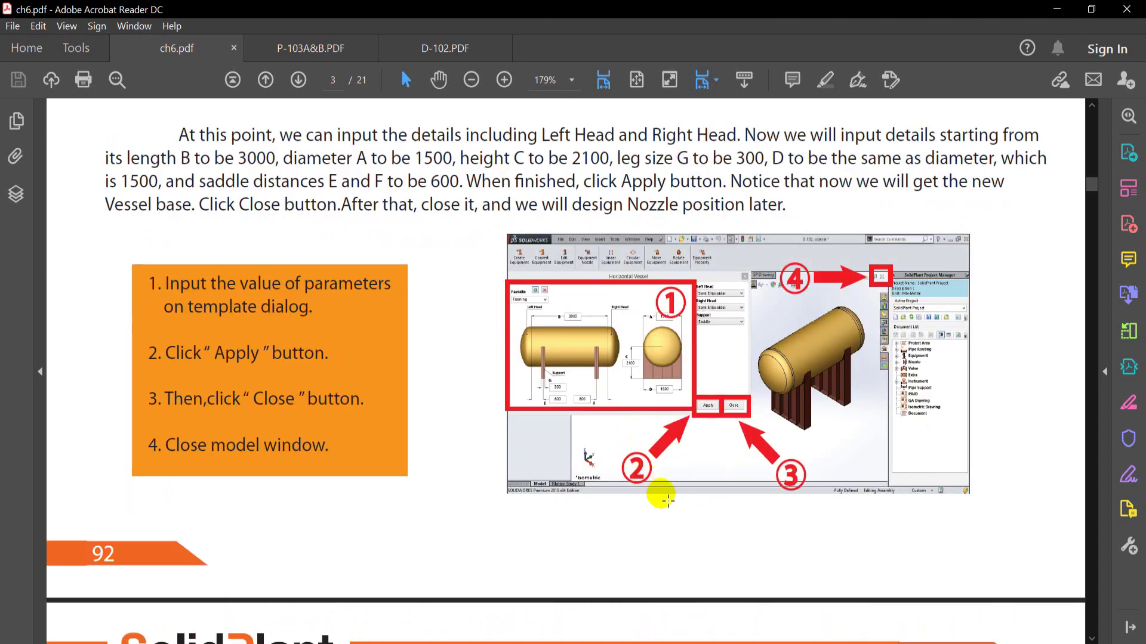
mouse_move(720, 642)
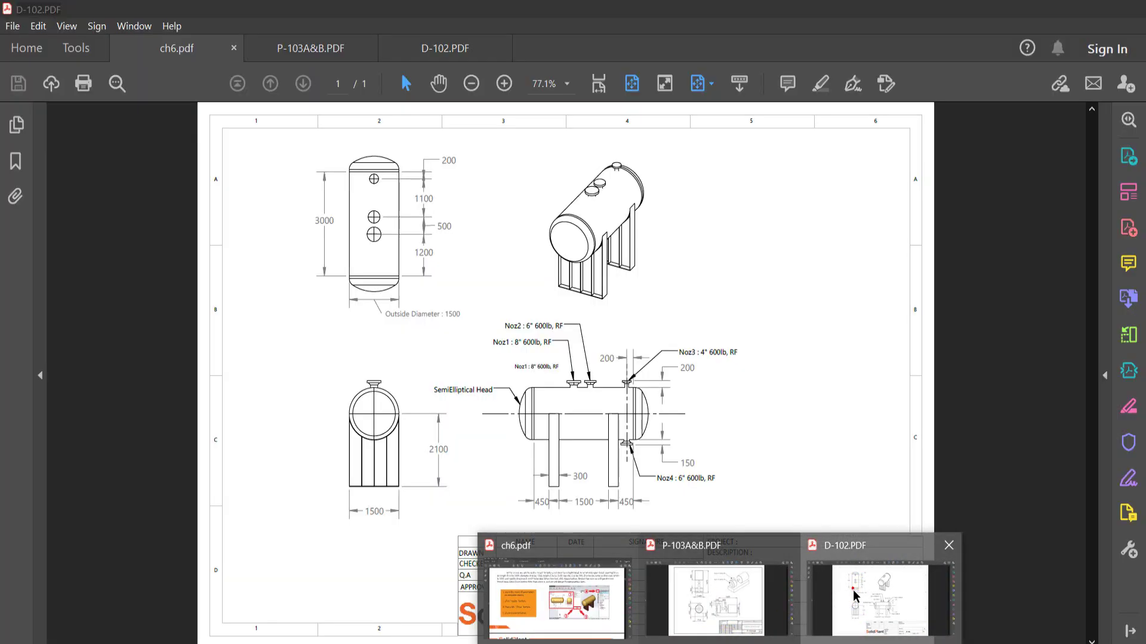
In SOLIDWORKS, expand Equipment in the SolidPlant Document List and select the D-102 tag.
left_click(850, 596)
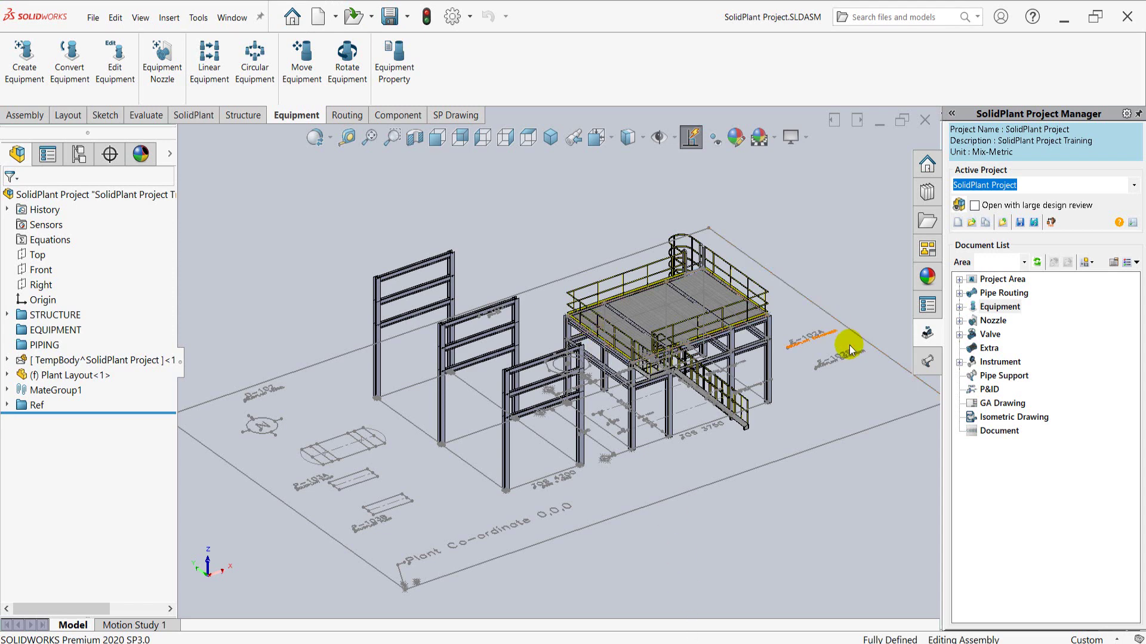
left_click(959, 307)
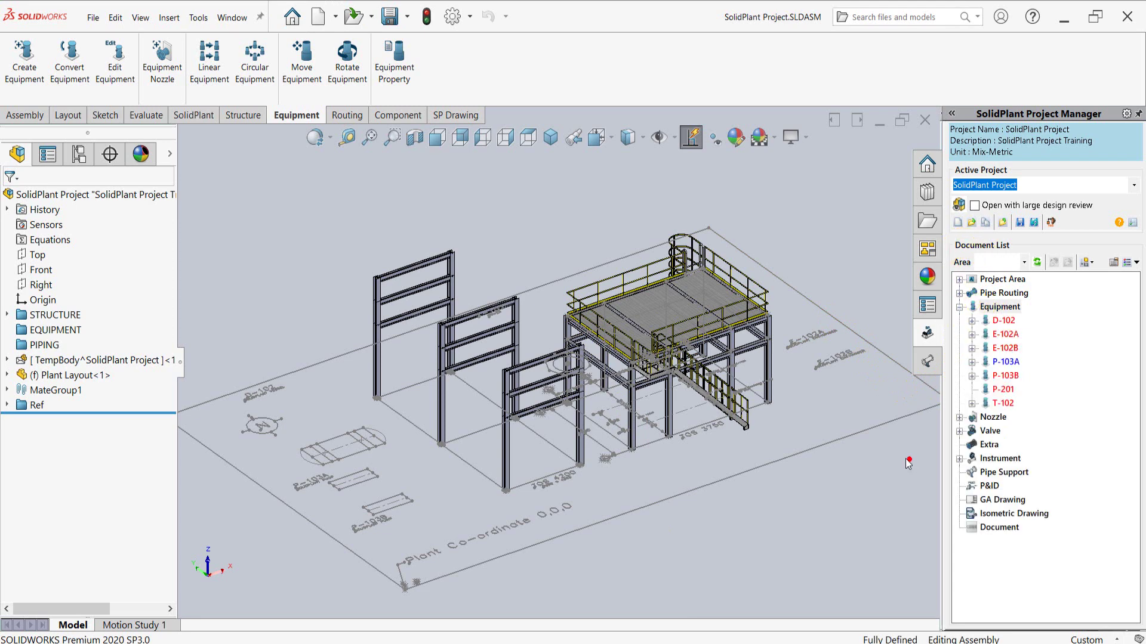
left_click(908, 463)
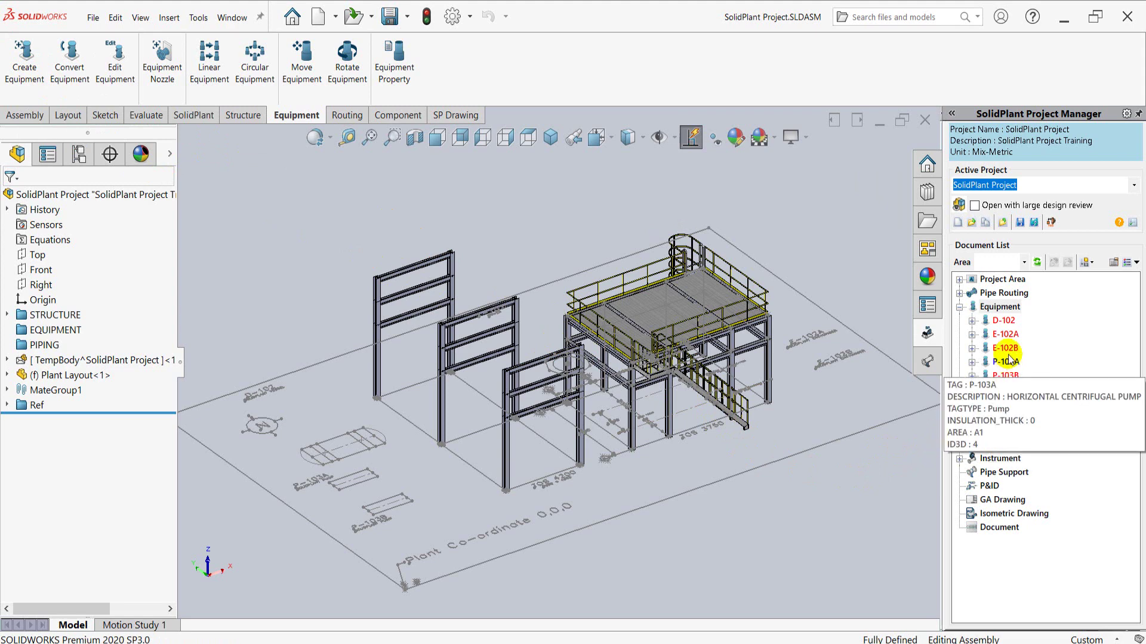
left_click(1005, 321)
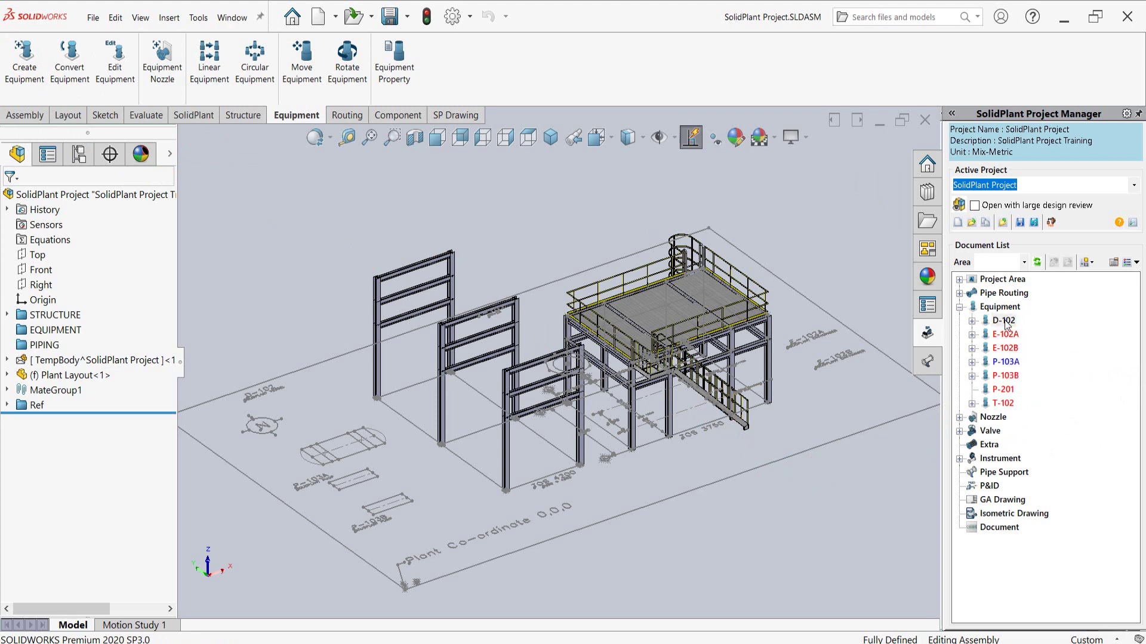
Start Create Model for D-102 as a Vessel-category Horizontal Vessel and show its preview drawing.
right_click(1006, 322)
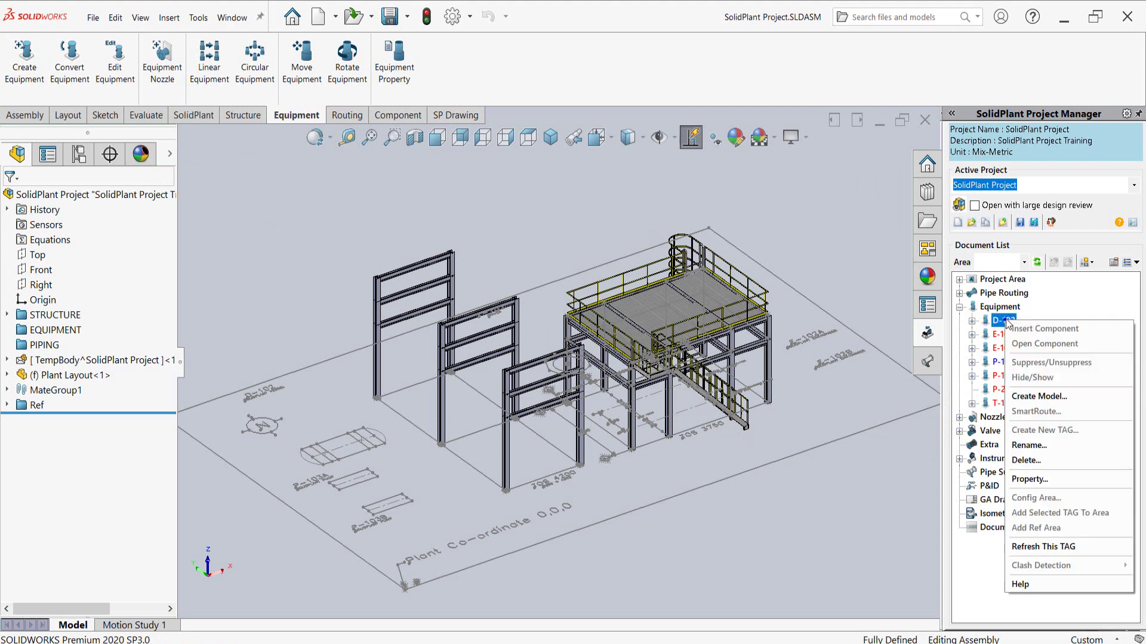
left_click(1024, 400)
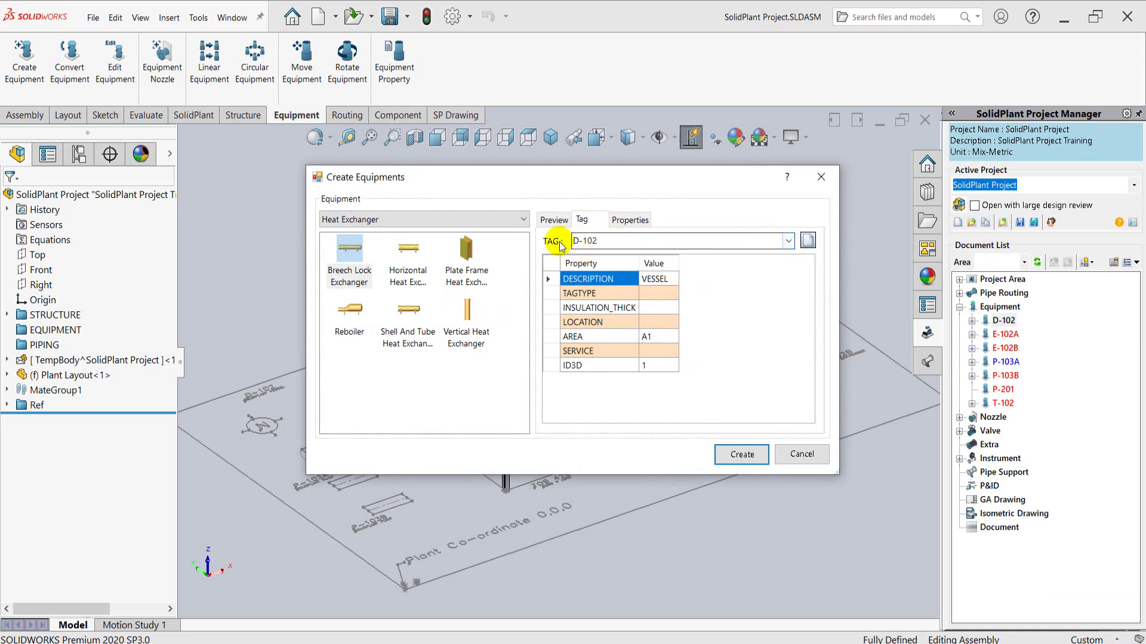
left_click(386, 219)
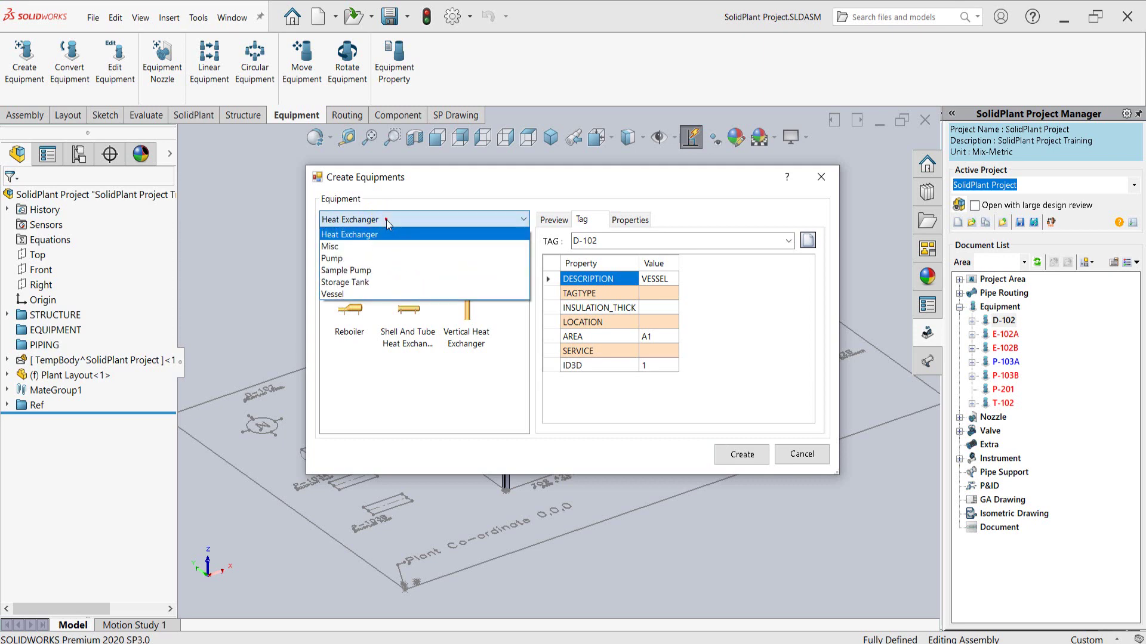
left_click(371, 293)
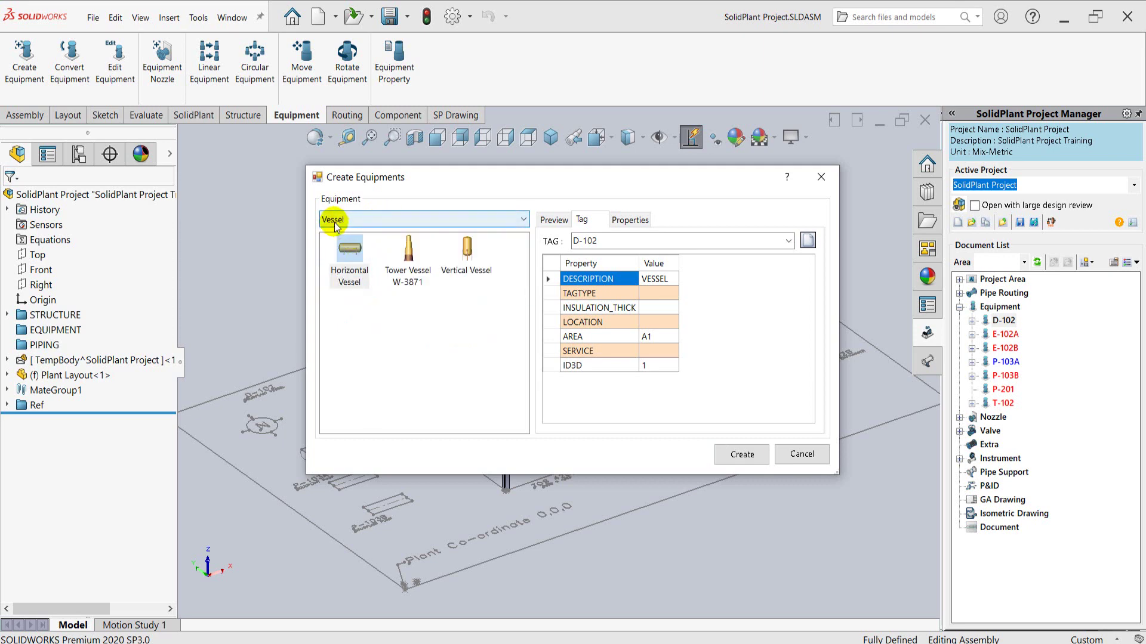
left_click(353, 278)
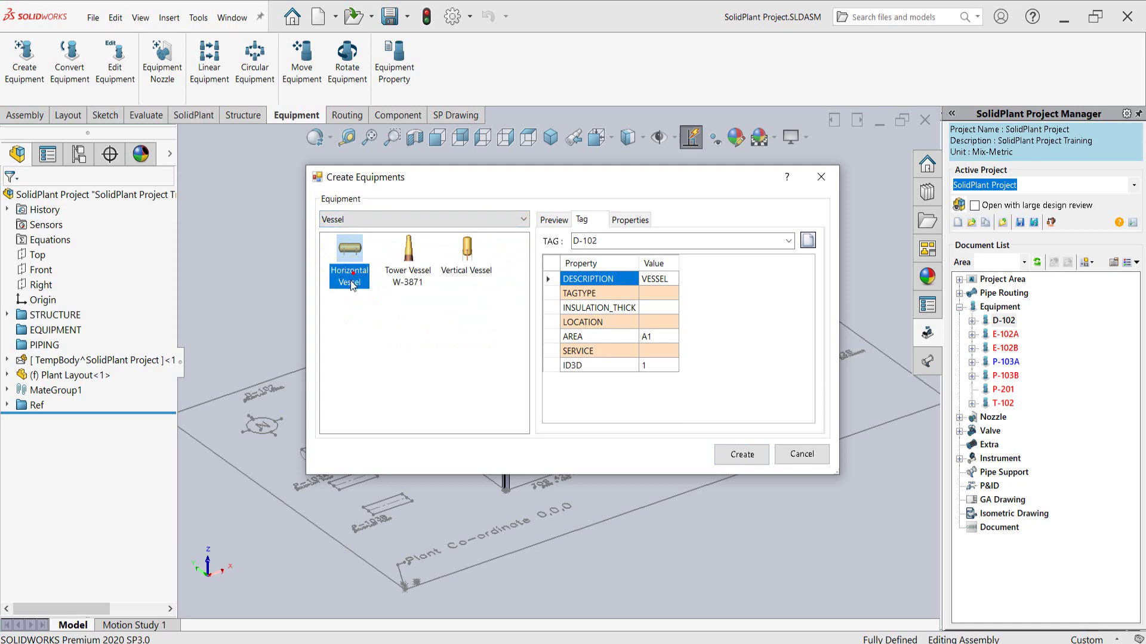
left_click(547, 222)
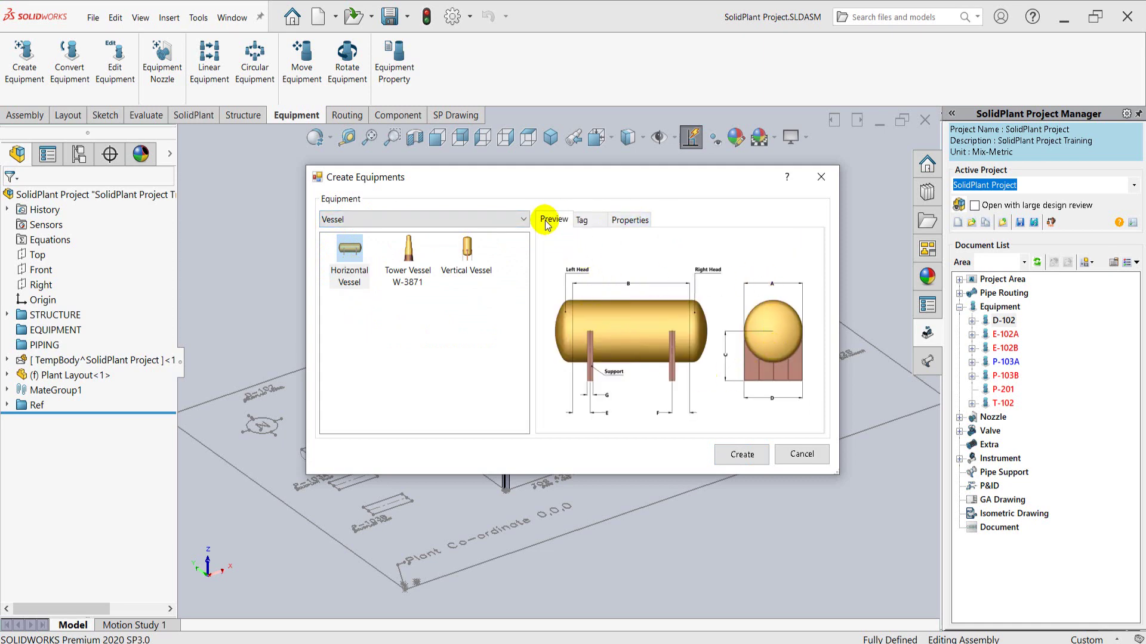
Create D-102 and apply B 3000, A 1500, C 2100, G 300, D 1500, E and F 600.
left_click(739, 456)
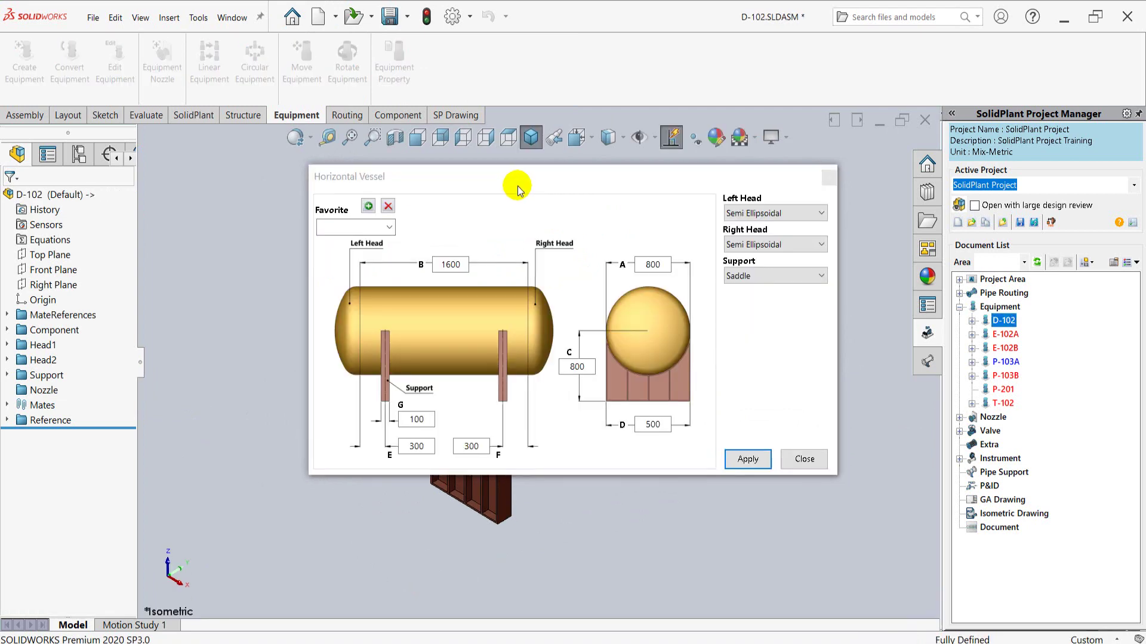
mouse_move(517, 185)
left_mouse_down()
mouse_move(493, 186)
mouse_move(230, 63)
left_mouse_up()
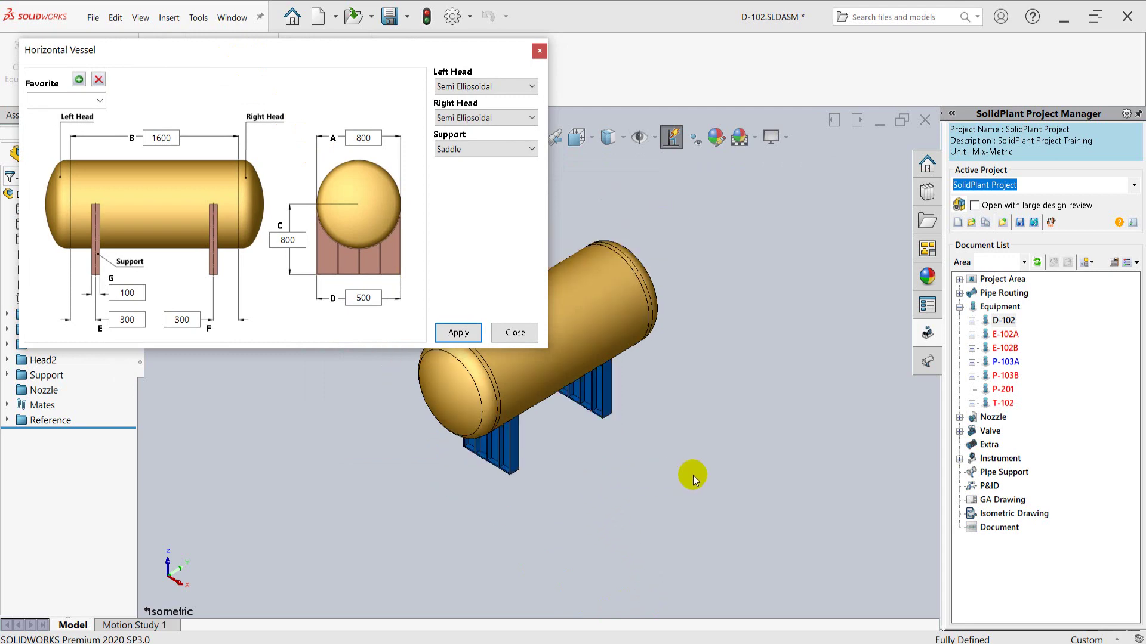
mouse_move(693, 475)
middle_mouse_down("ctrl")
mouse_move(656, 417)
mouse_move(635, 414)
mouse_move(816, 481)
mouse_move(750, 448)
mouse_move(670, 346)
mouse_move(788, 429)
mouse_move(695, 366)
mouse_move(723, 422)
middle_mouse_up("ctrl")
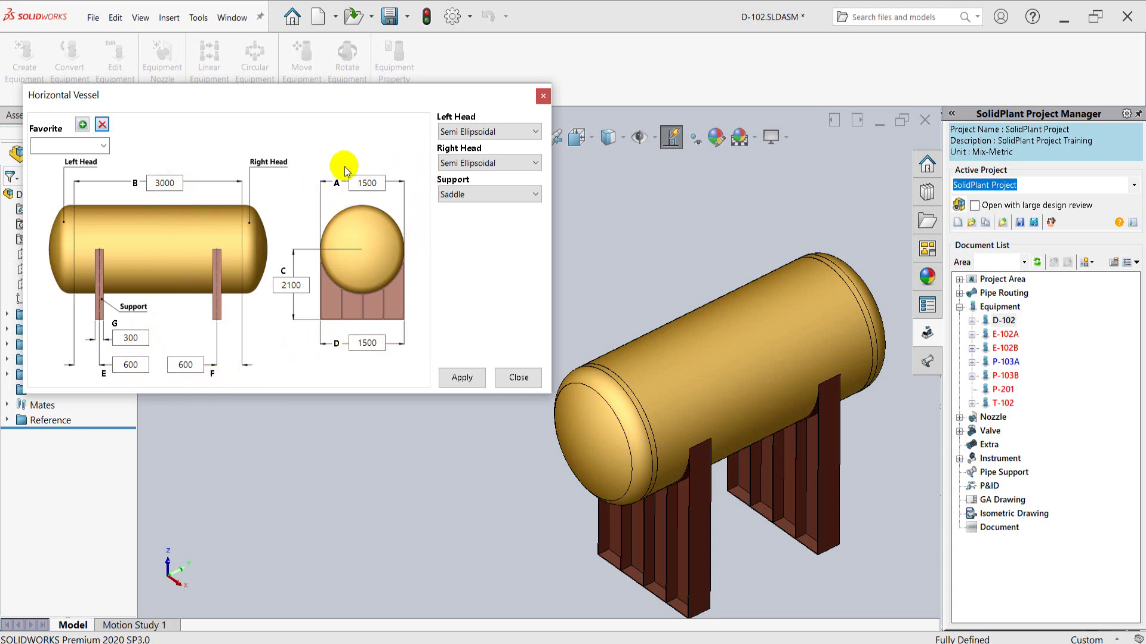
left_click(455, 382)
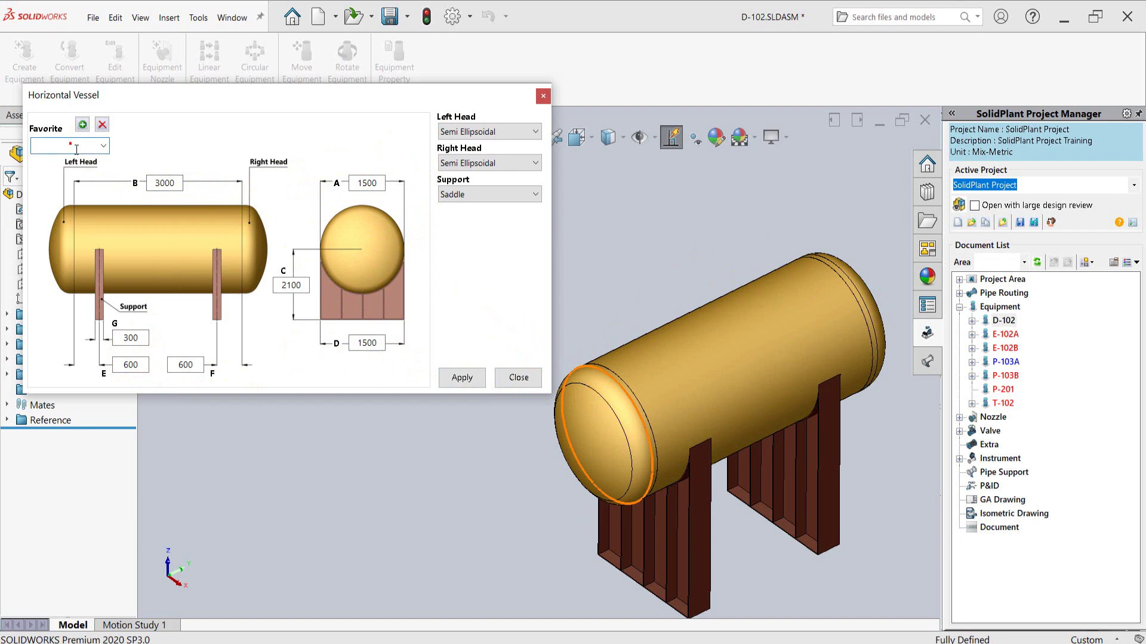
Save D-102's dimensions as a 'Training' favourite and select it in the Favorite list.
type("Training")
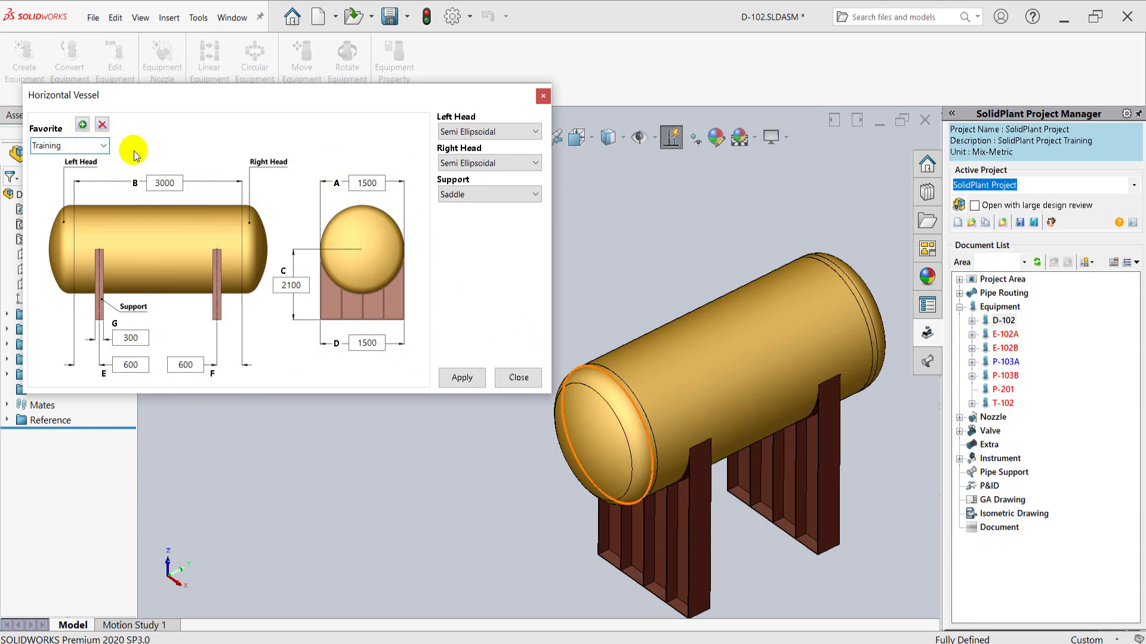
left_click(82, 125)
left_click(103, 145)
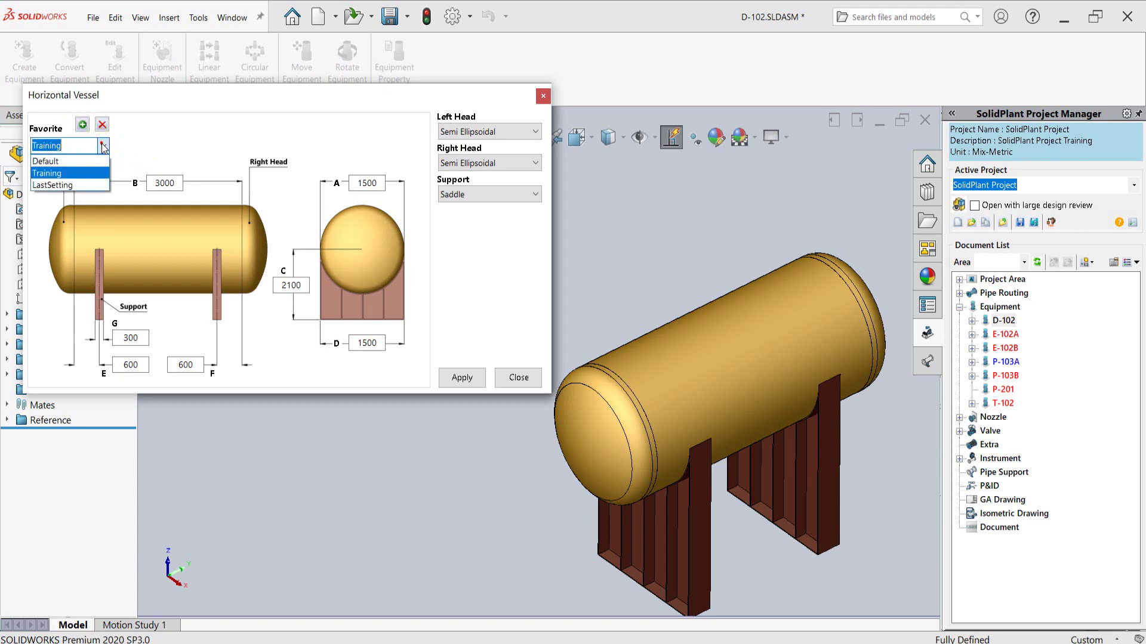
left_click(86, 174)
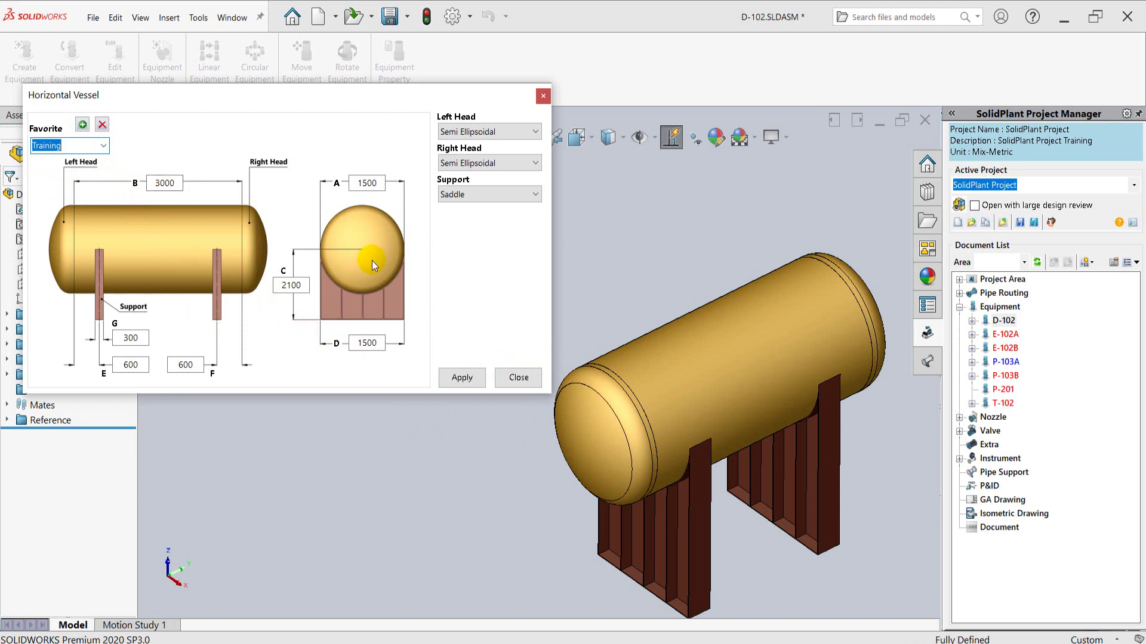
Preview the vessel with a Conical left head and No Support.
left_click(535, 132)
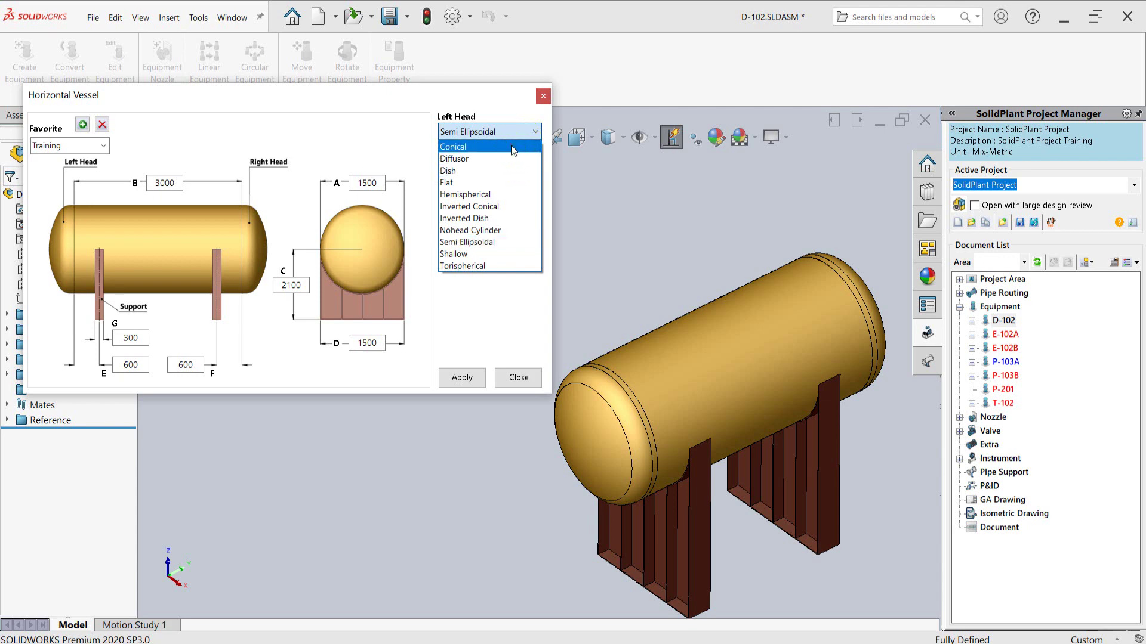
left_click(486, 146)
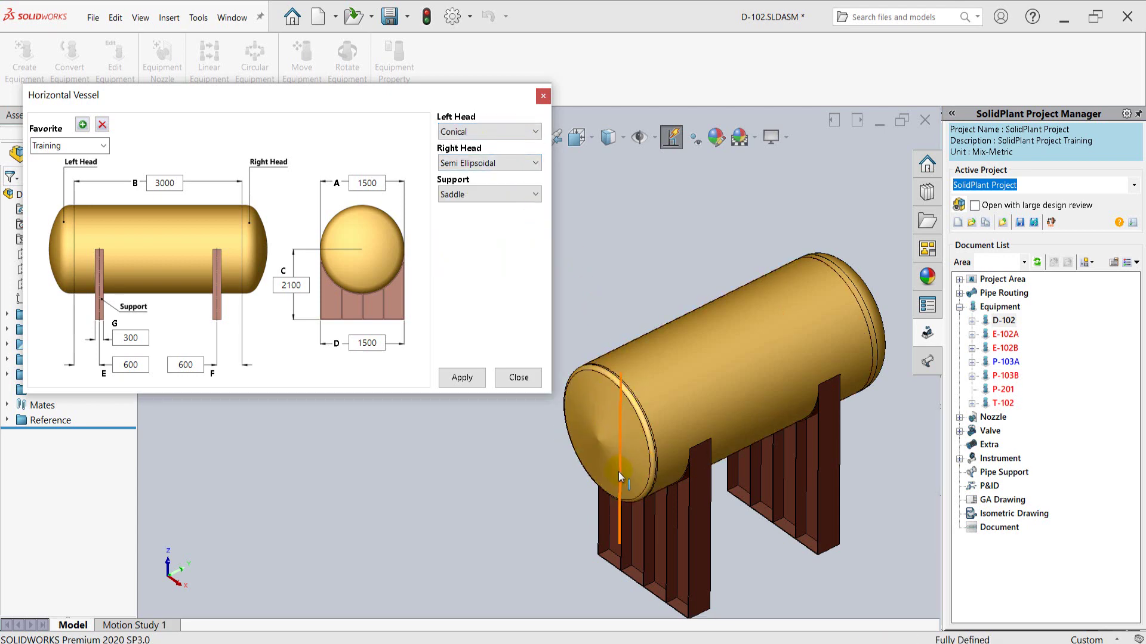
left_click(482, 196)
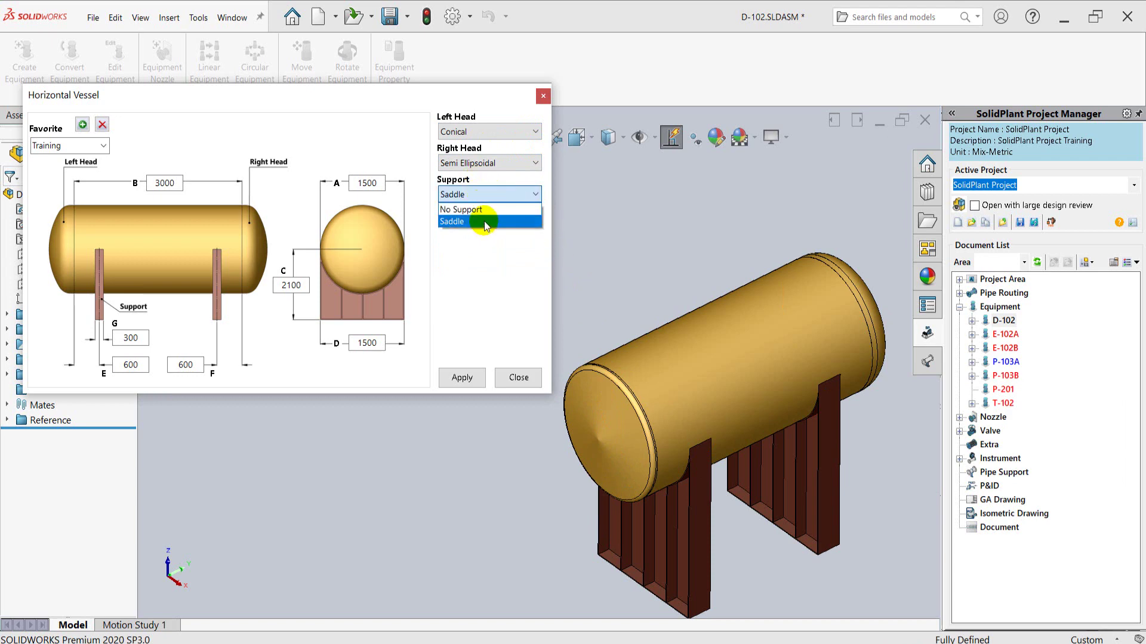
left_click(472, 210)
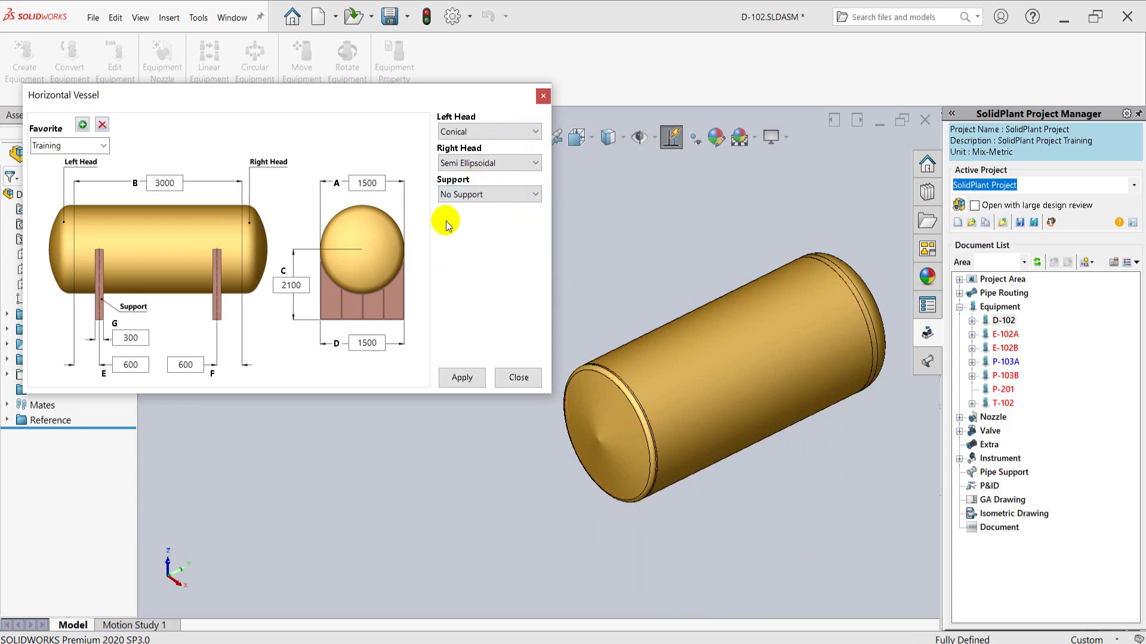
Reload the Training favourite, apply it, and close the Horizontal Vessel dialog.
left_click(101, 146)
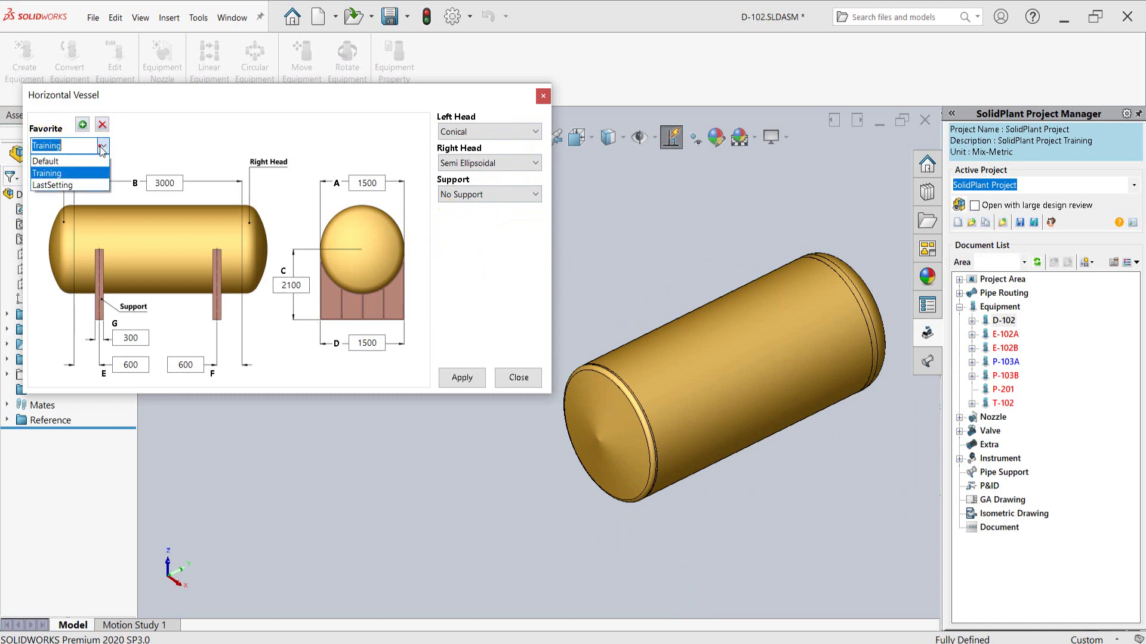
left_click(83, 174)
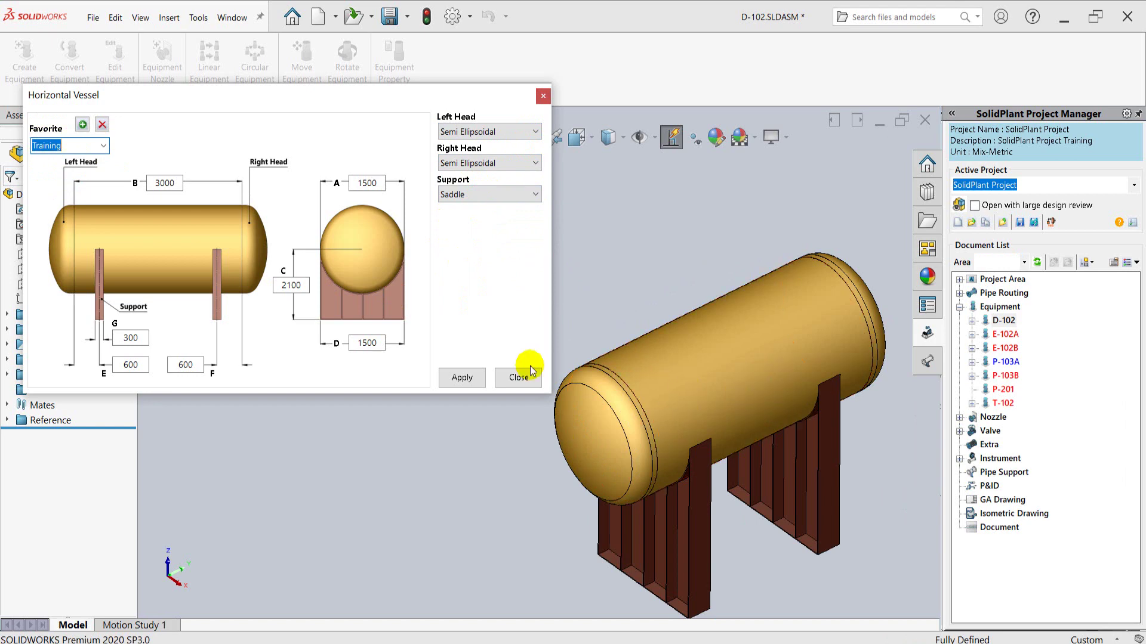
left_click(461, 377)
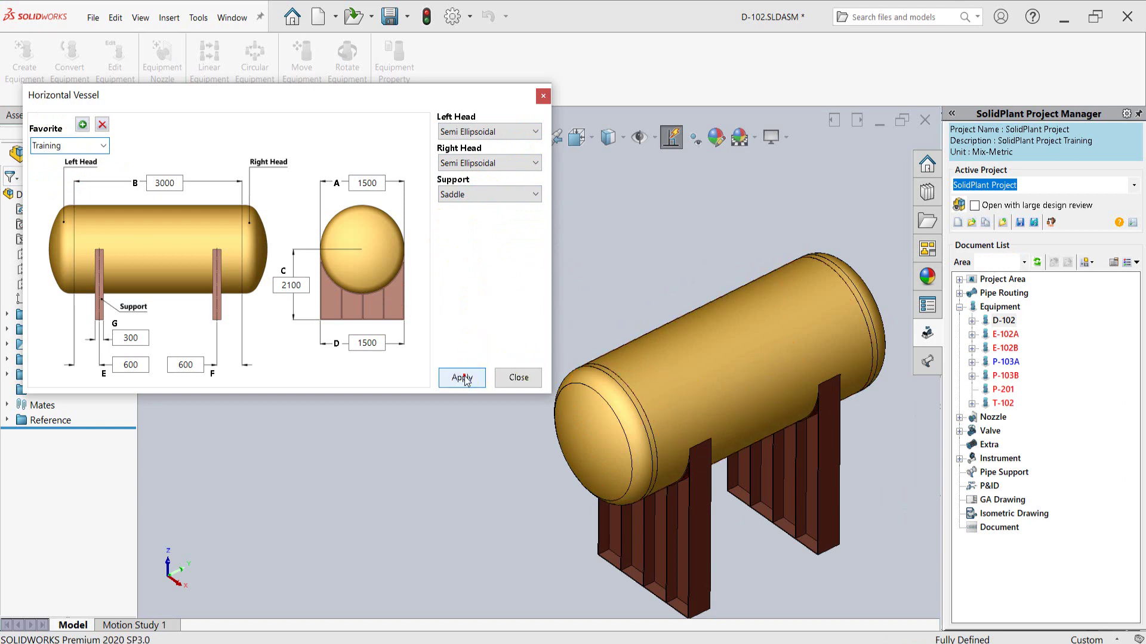
left_click(516, 377)
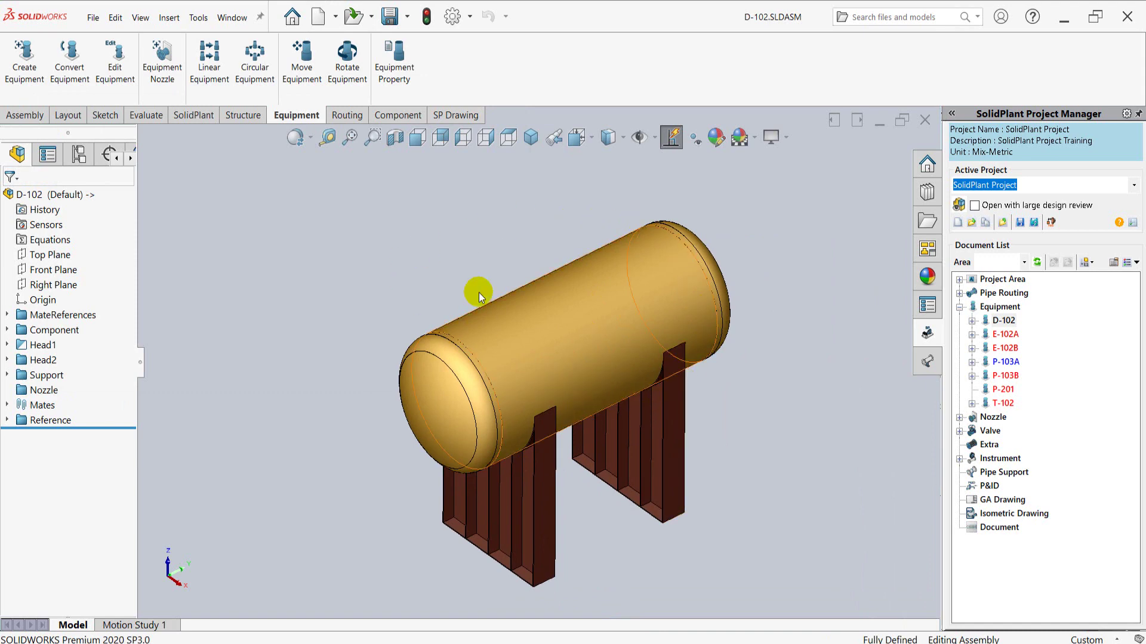
Close the D-102 vessel document and select the Equipment node in the Document List.
left_click(925, 127)
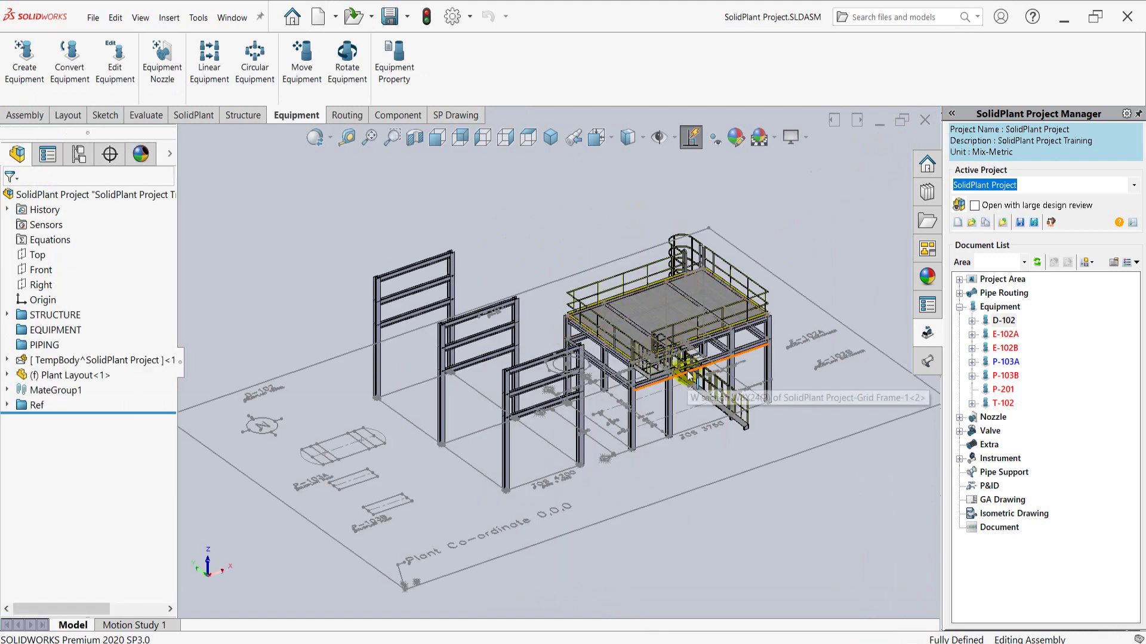
mouse_move(1004, 334)
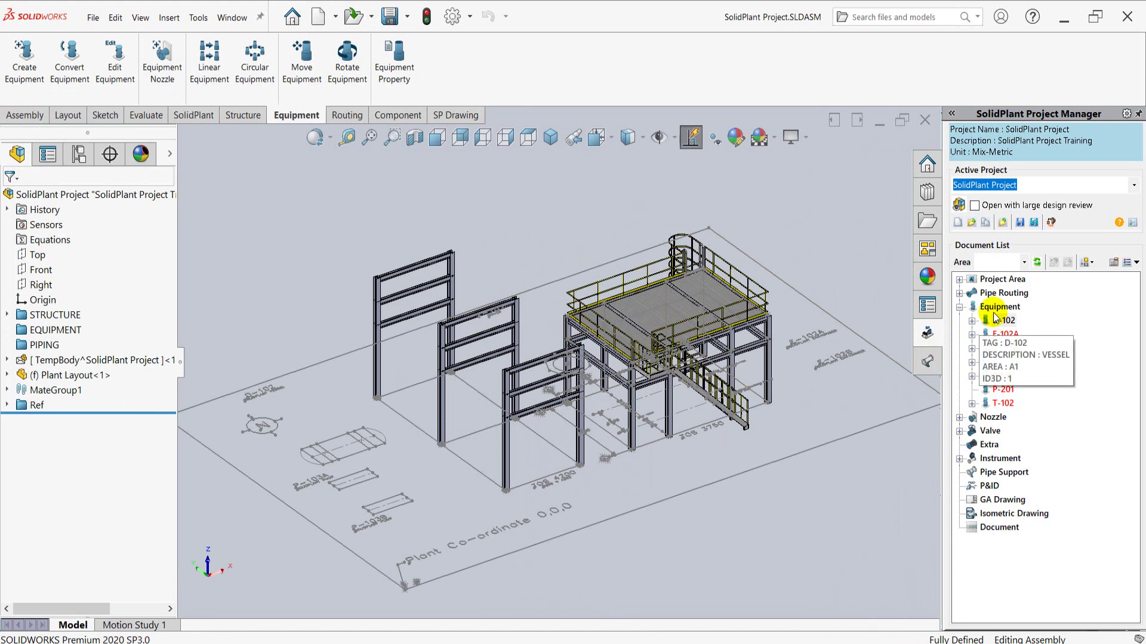
left_click(989, 309)
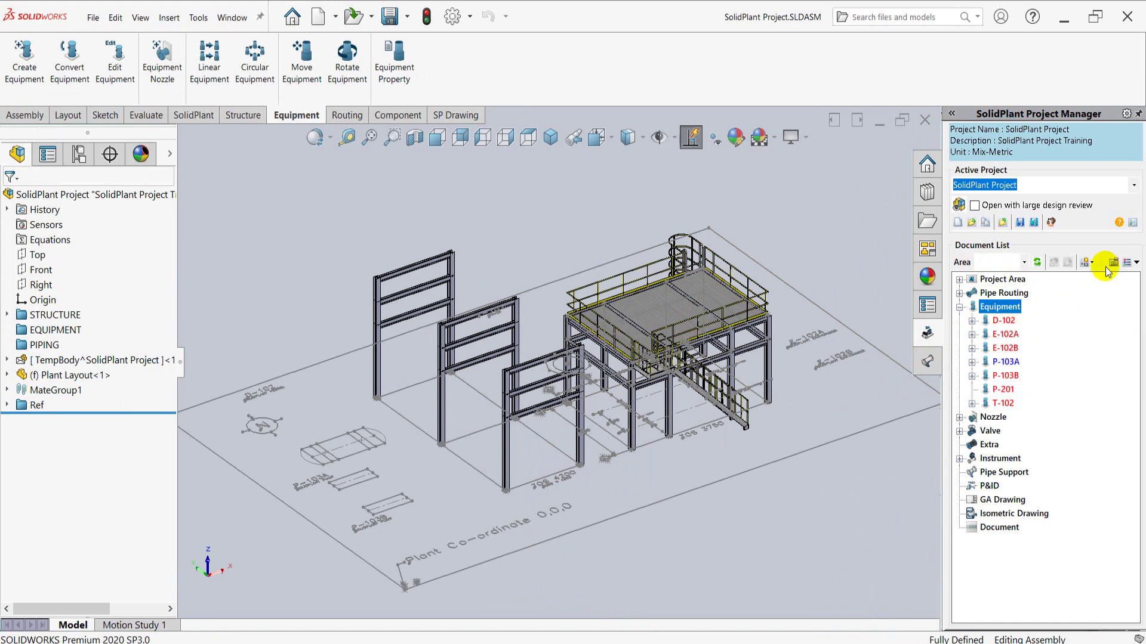
Run Refresh TAG so D-102 shows as a Vessel tag in area A1, then zoom around the layout.
left_click(1036, 263)
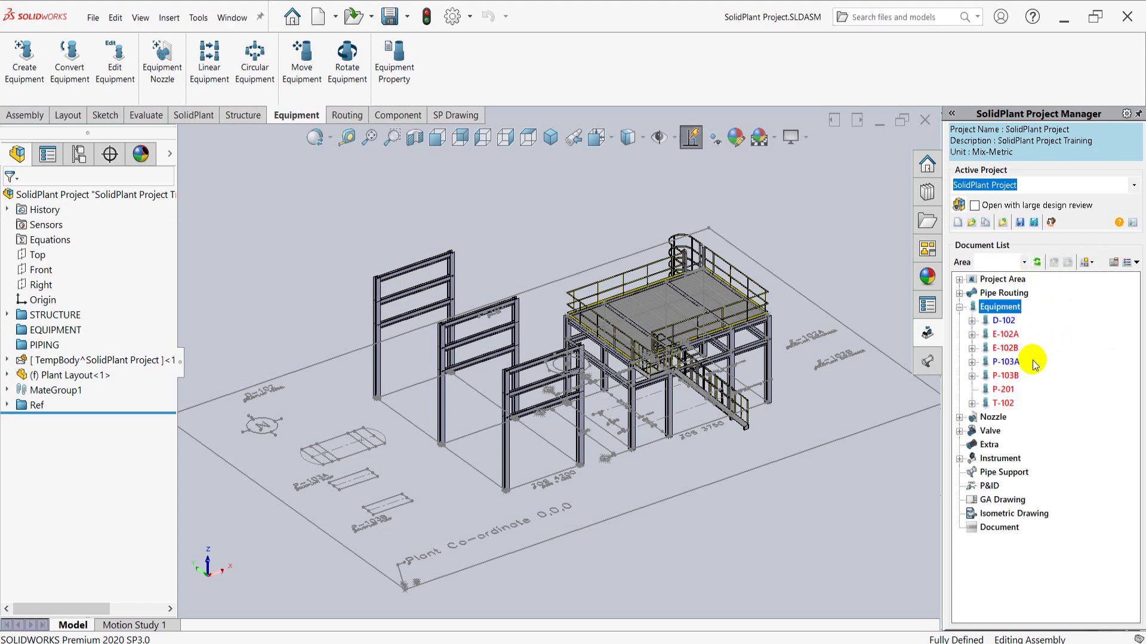
mouse_move(1002, 320)
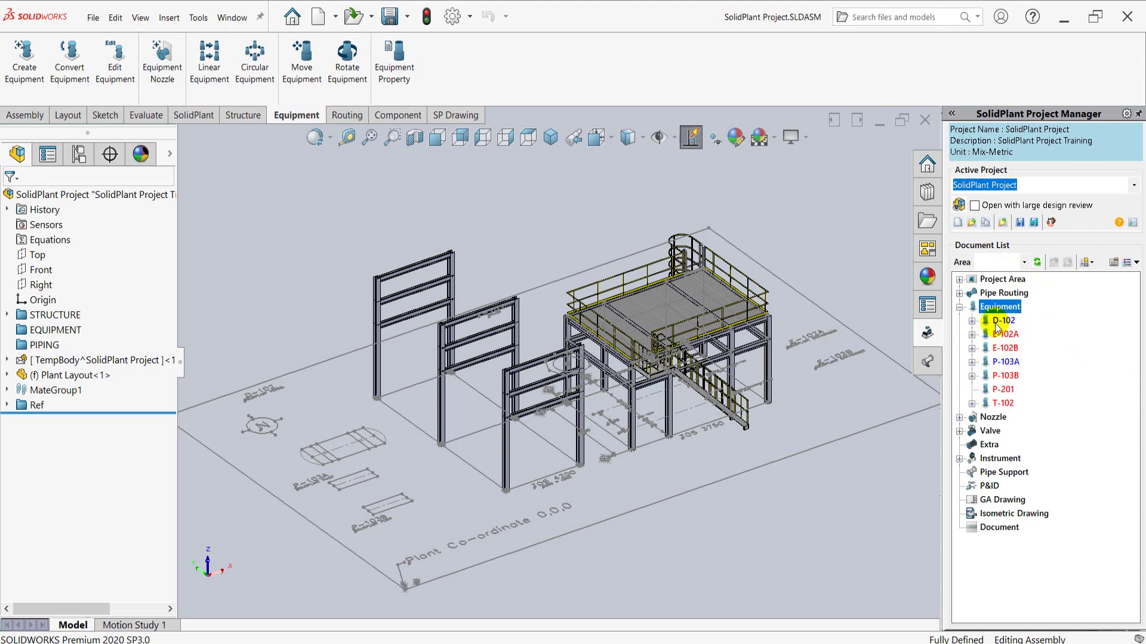
scroll(370, 463, "down", 4)
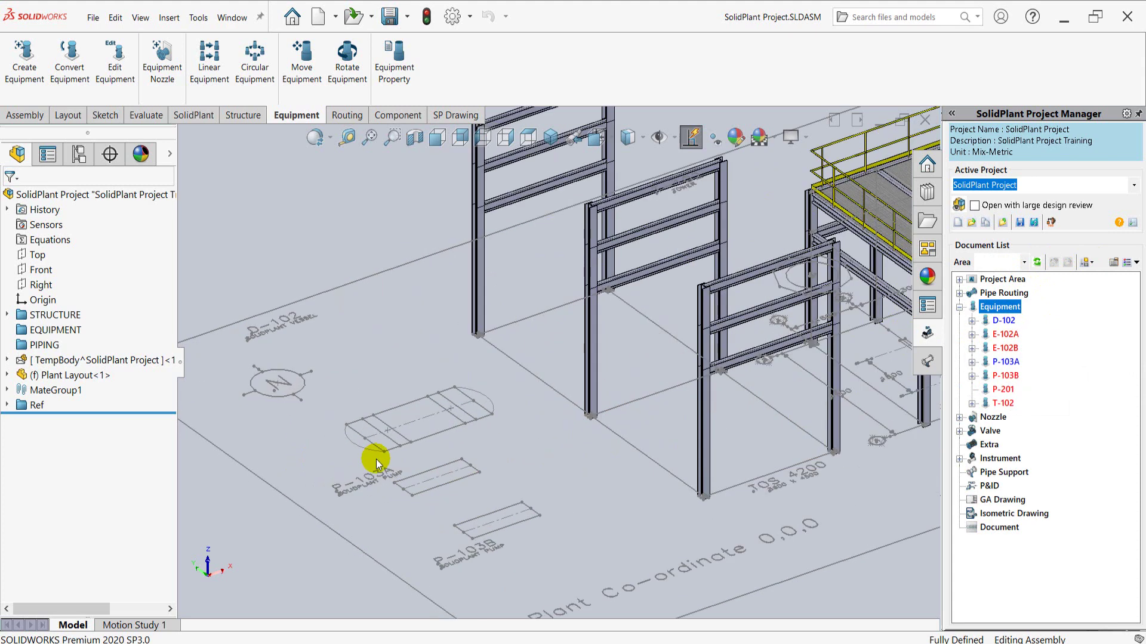
scroll(406, 464, "down", 2)
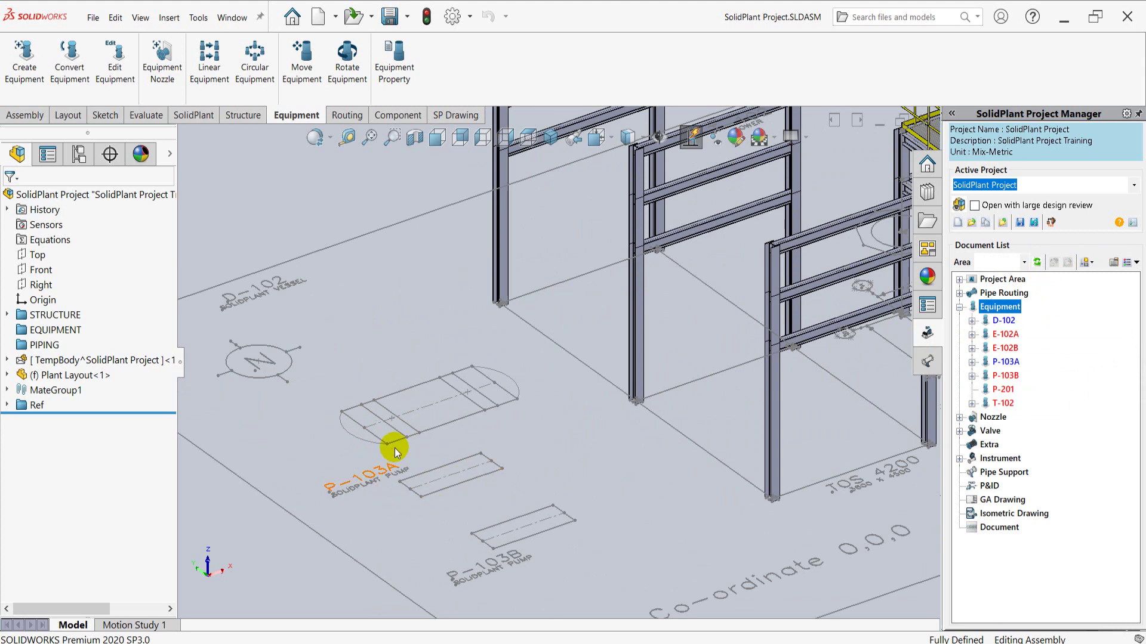
scroll(463, 417, "up", 5)
scroll(622, 358, "up", 1)
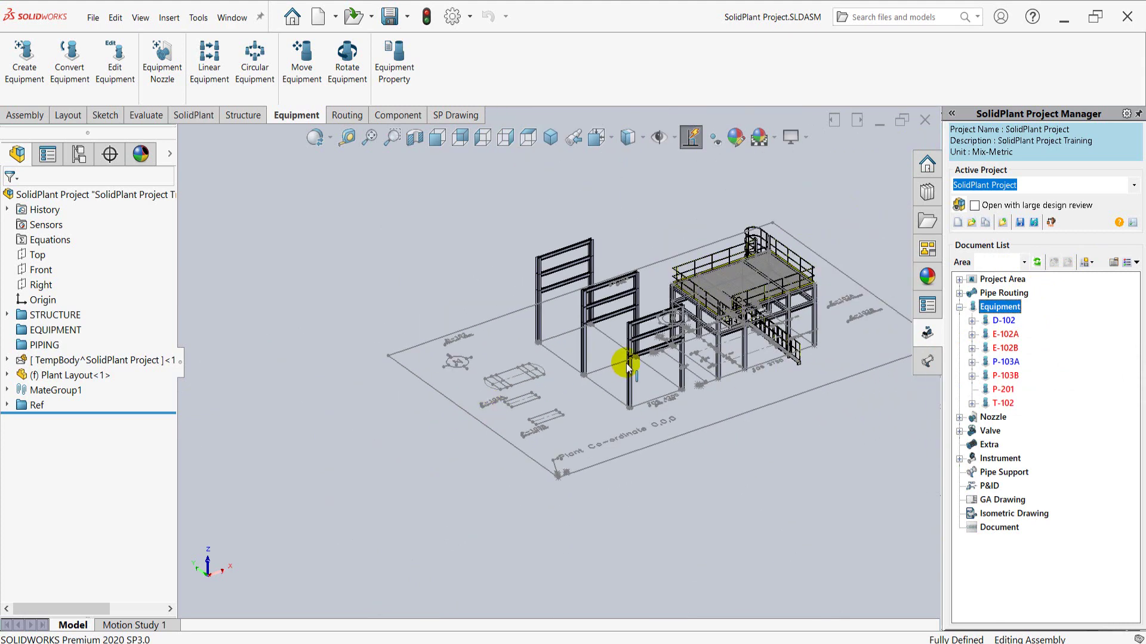
scroll(534, 404, "down", 1)
scroll(557, 387, "up", 1)
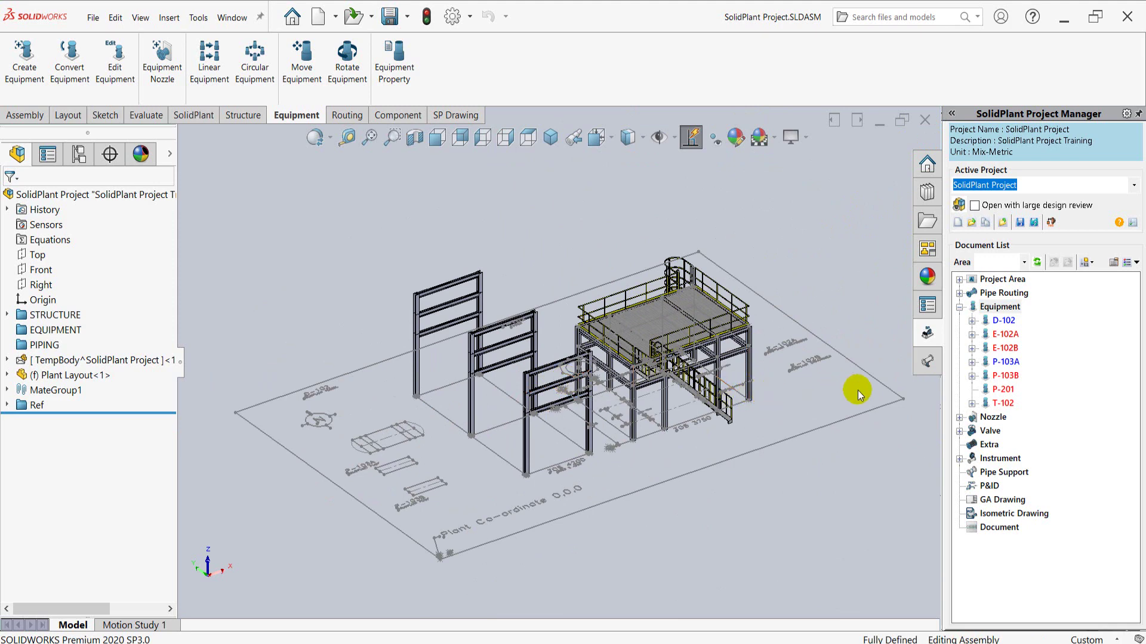